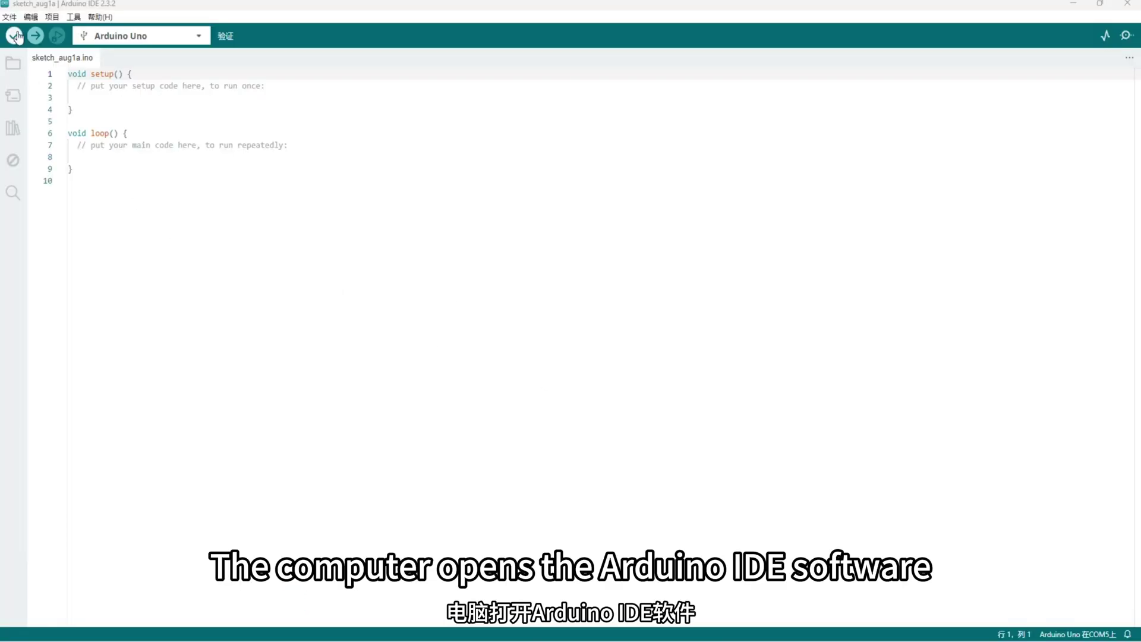
- Open MLX90393_CODE.ino from the Desktop's MLX 90393 folder
{"action": "left_click", "coordinate": [10, 17]}
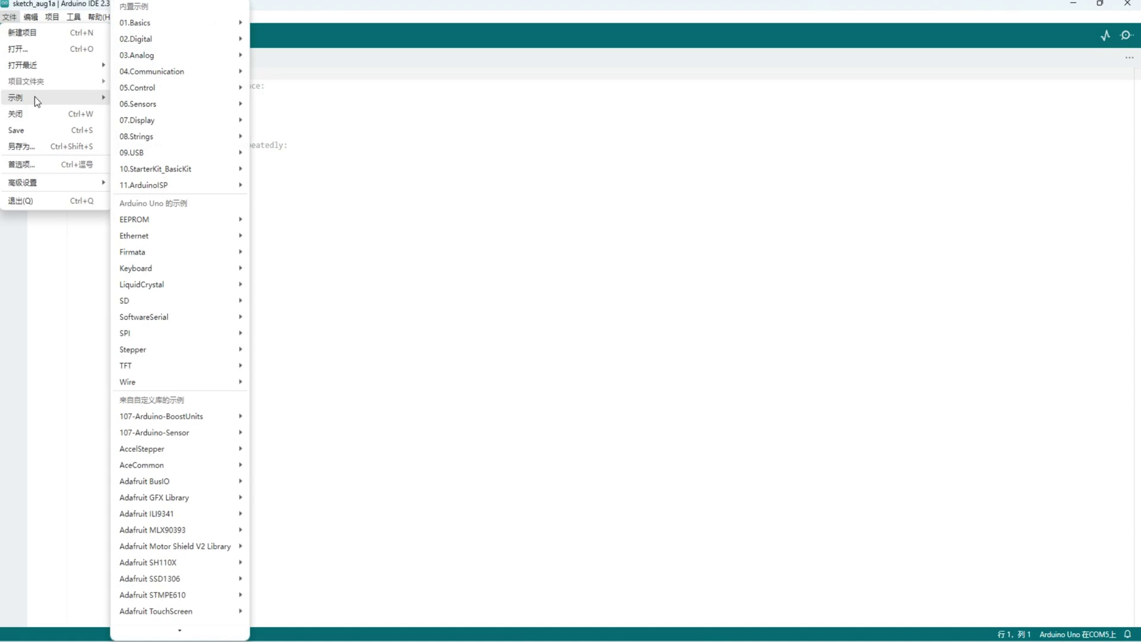
{"action": "left_click", "coordinate": [224, 137]}
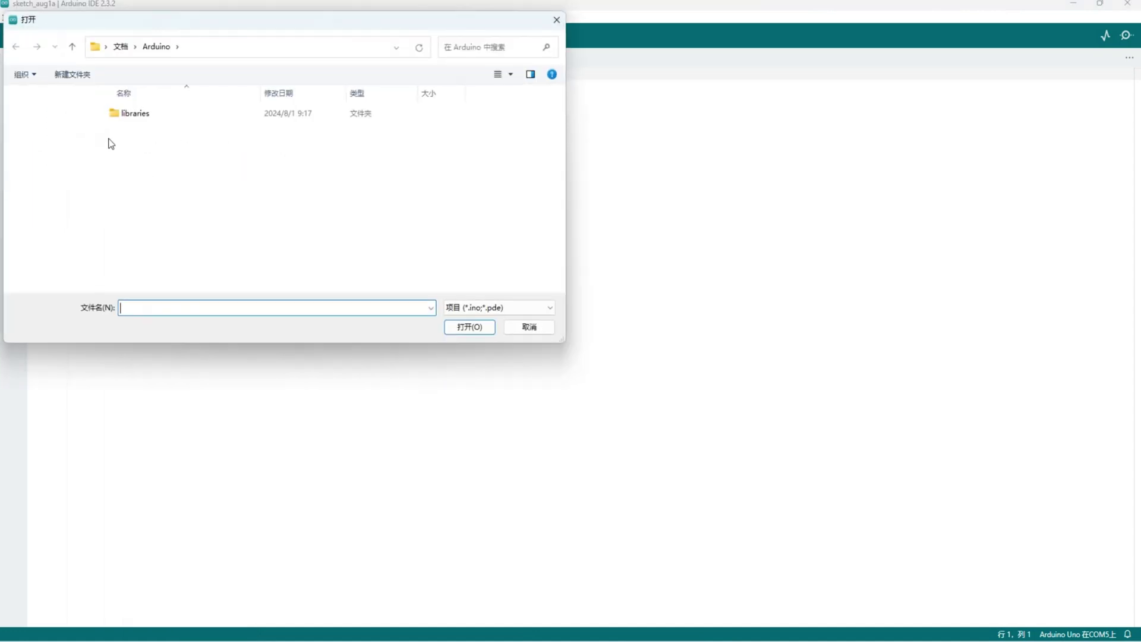
{"action": "left_click", "coordinate": [43, 134]}
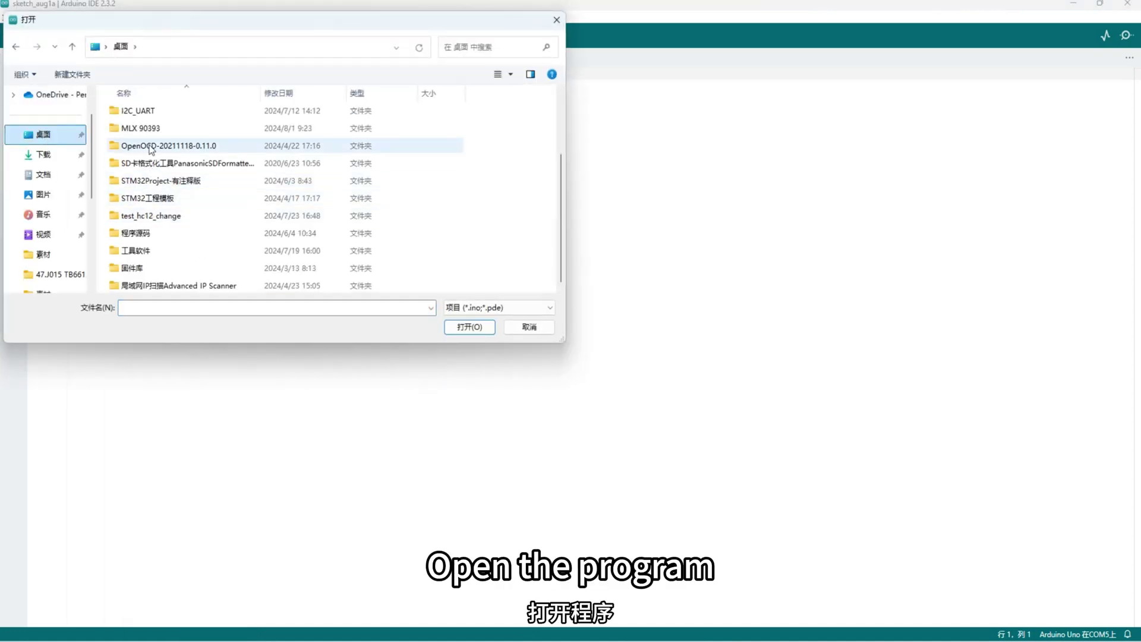
{"action": "double_click", "coordinate": [147, 127]}
{"action": "left_click", "coordinate": [149, 115]}
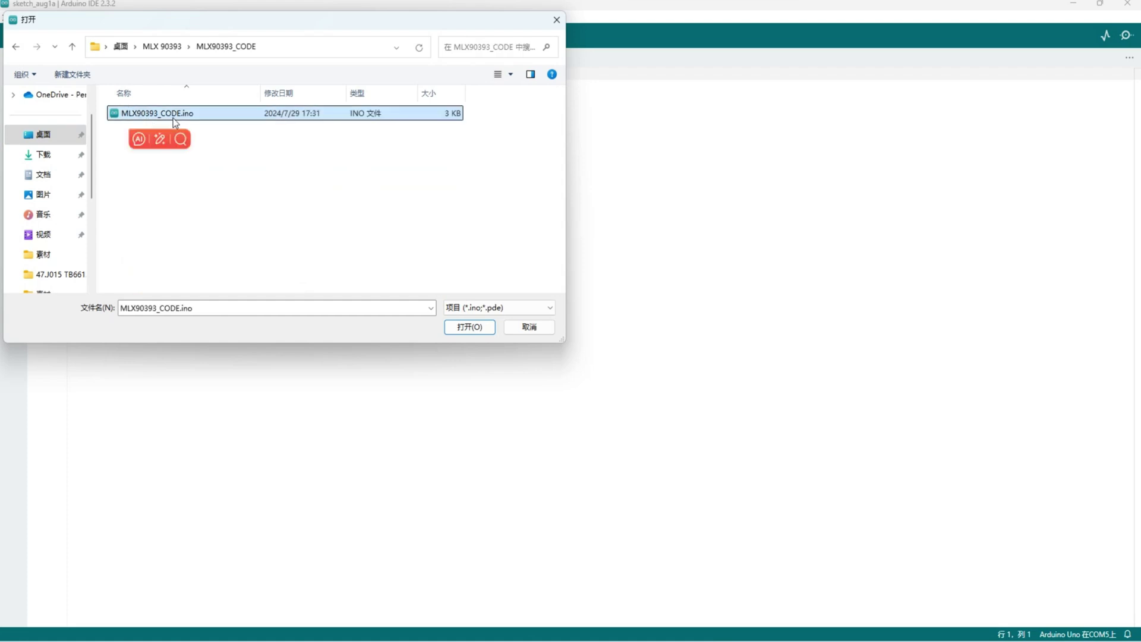
{"action": "left_click", "coordinate": [470, 327]}
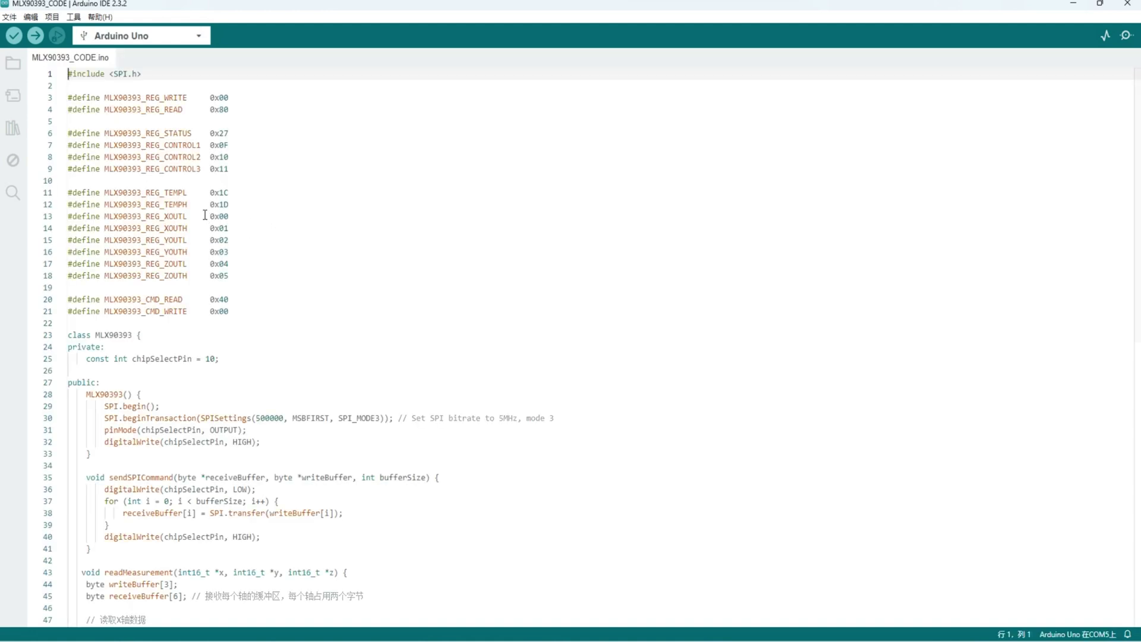
- Choose Arduino Uno on COM5 as the board, then compile and upload the sketch
{"action": "left_click", "coordinate": [153, 42]}
{"action": "left_click", "coordinate": [115, 127]}
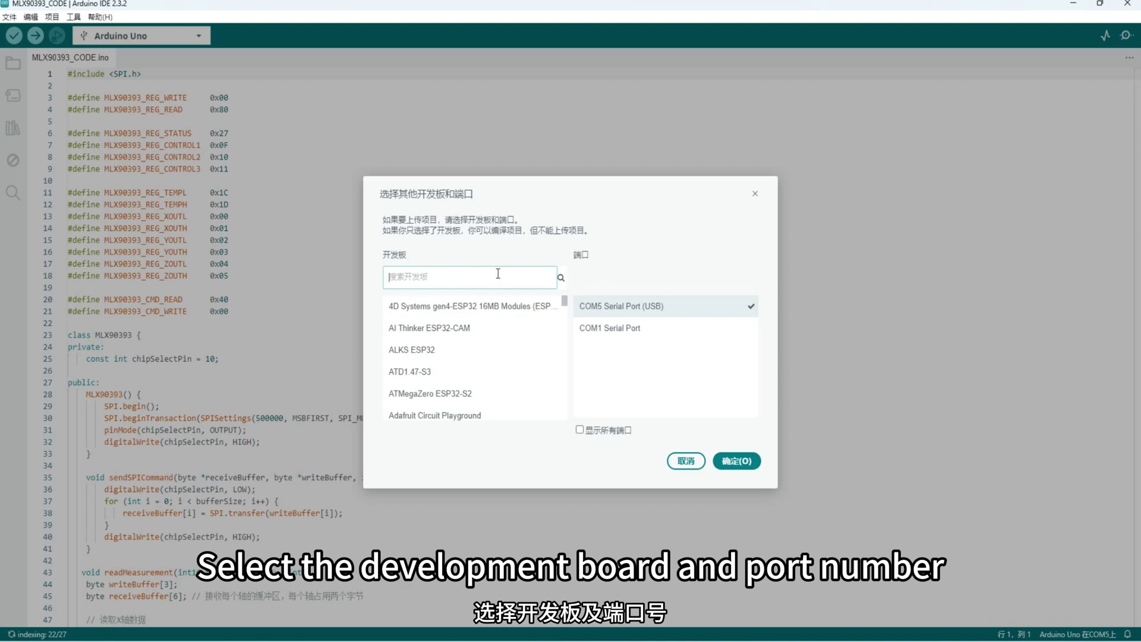
{"action": "type", "text": "uno"}
{"action": "left_click", "coordinate": [544, 374]}
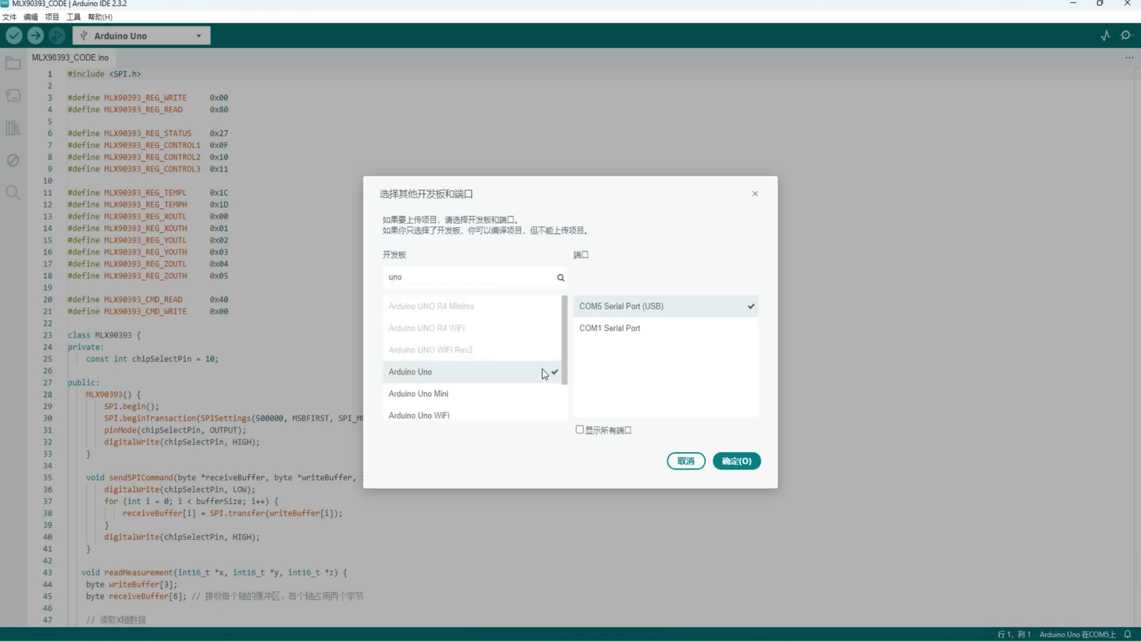
{"action": "left_click", "coordinate": [737, 461]}
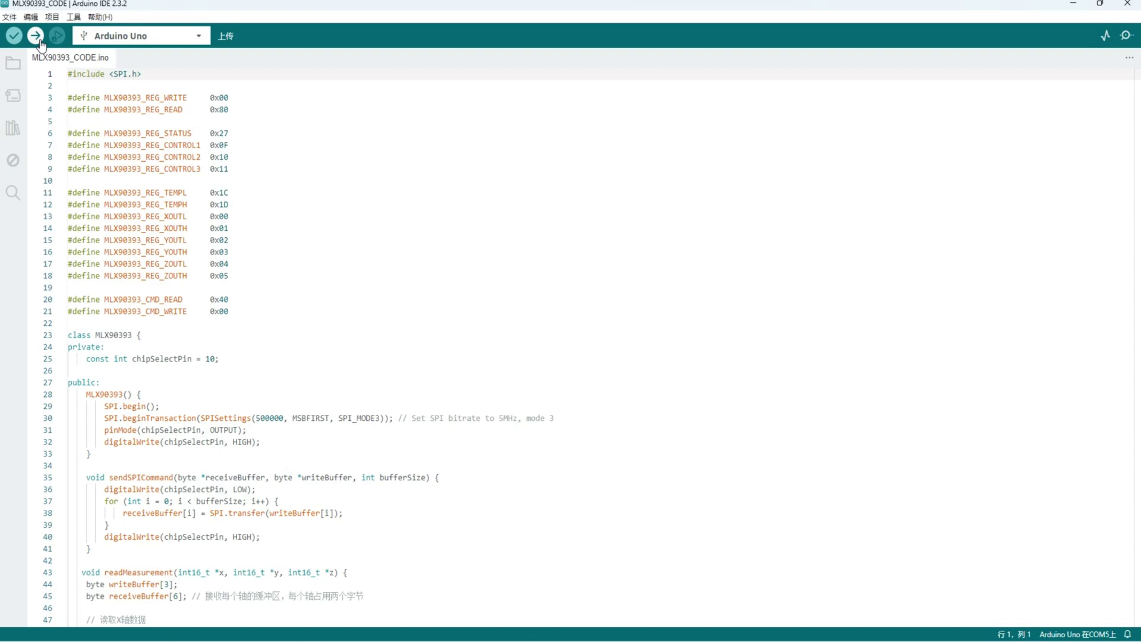
{"action": "left_click", "coordinate": [36, 37]}
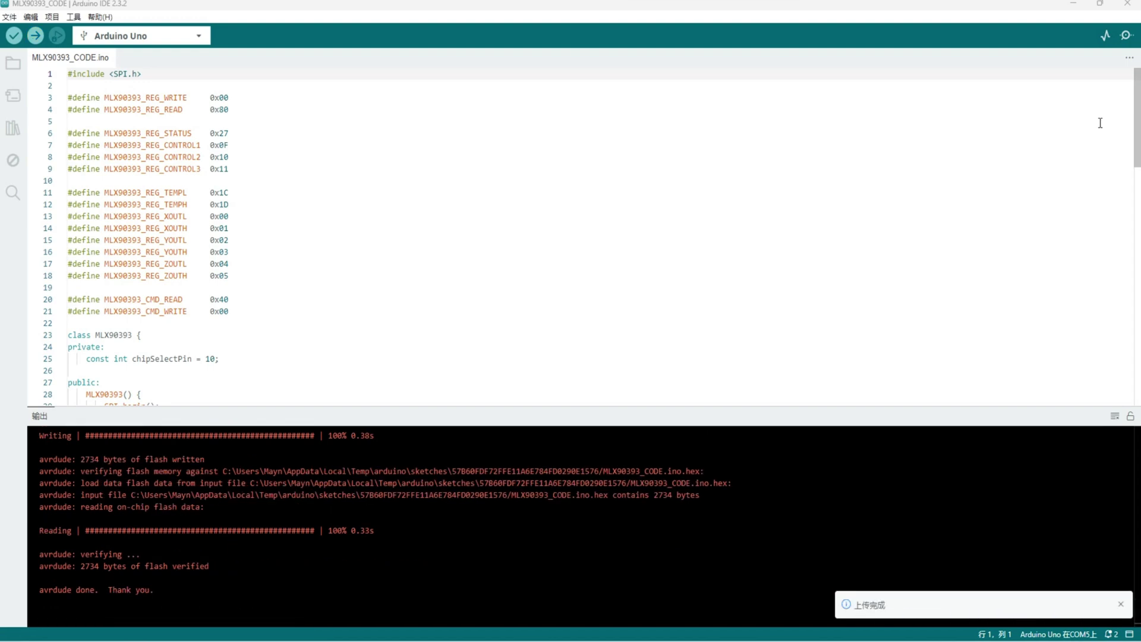
- Open the serial monitor at 9600 baud to watch the X/Y/Z field values
{"action": "left_click", "coordinate": [1126, 36]}
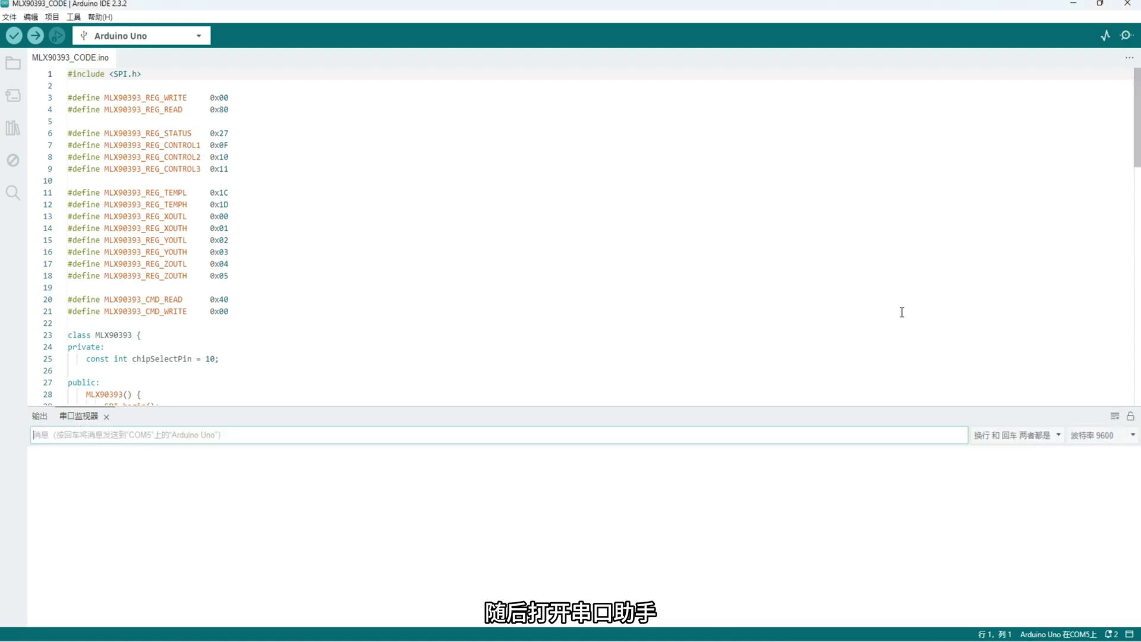